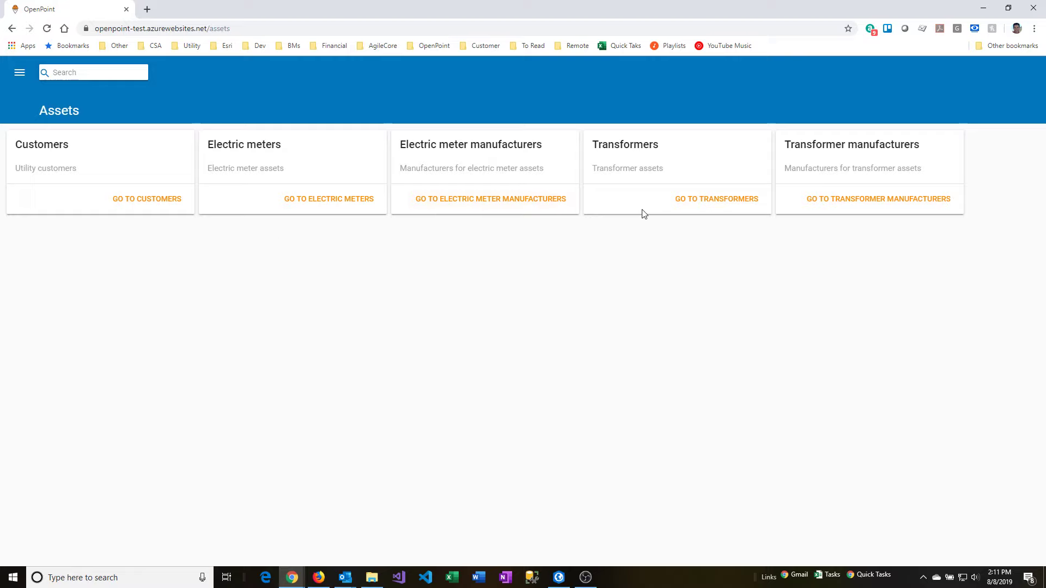
Step: Start a new transformer record in the Transformers assets with transformer number 12009 and transformer type 60T5
left_click(707, 201)
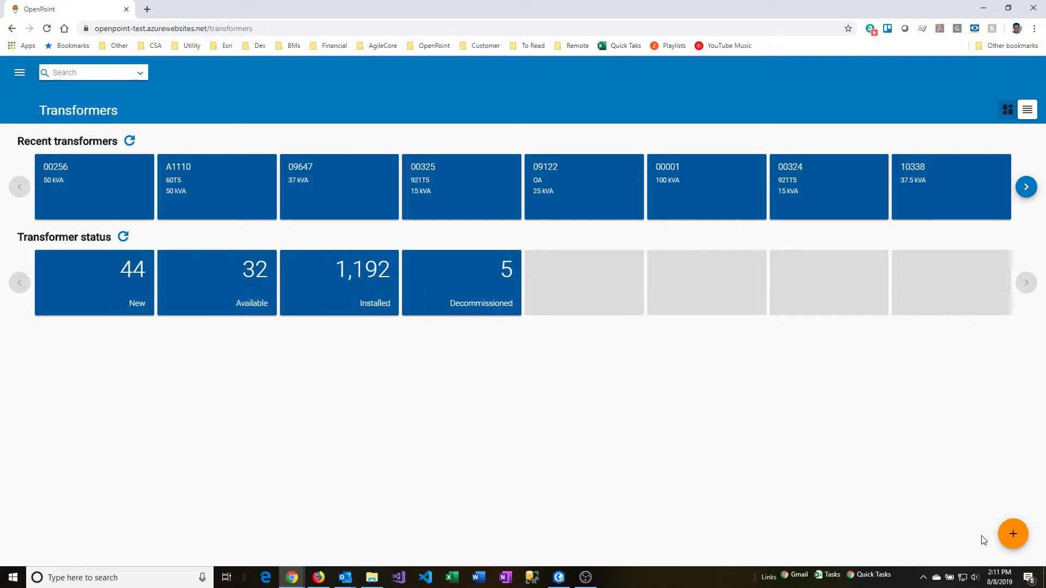
left_click(1013, 537)
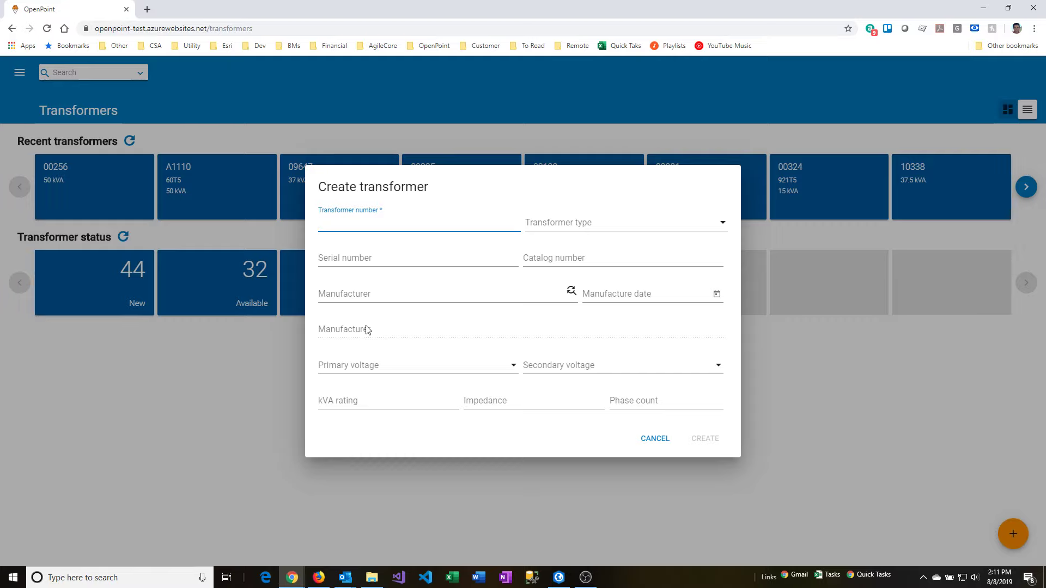
type("12009")
key("Tab")
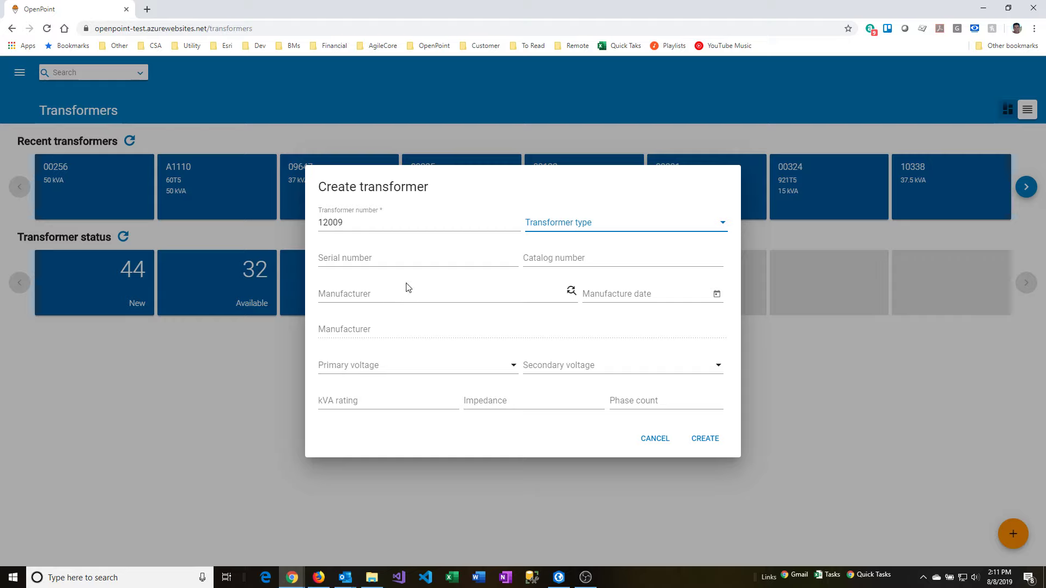
left_click(561, 226)
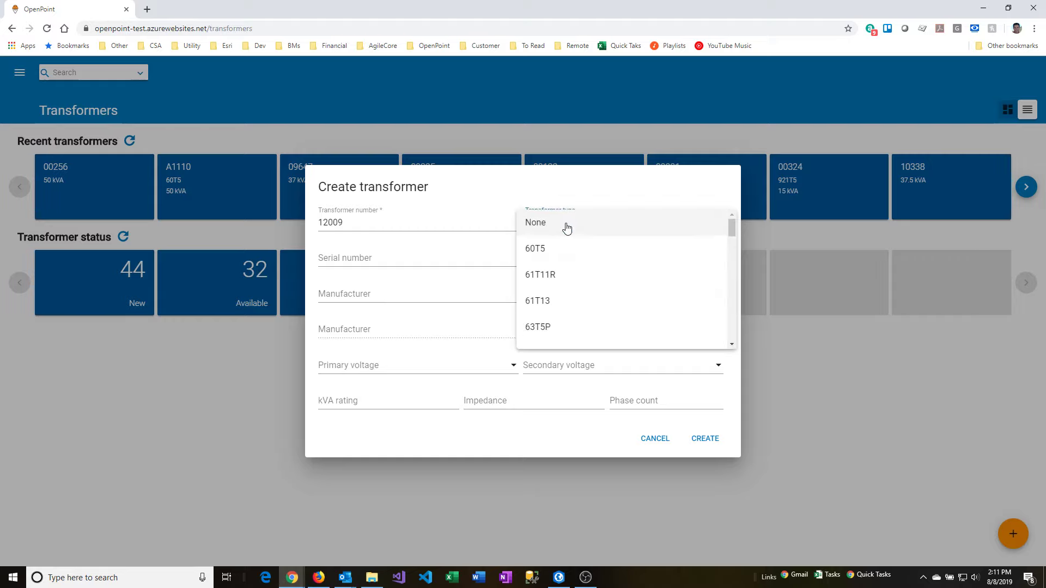
left_click(549, 250)
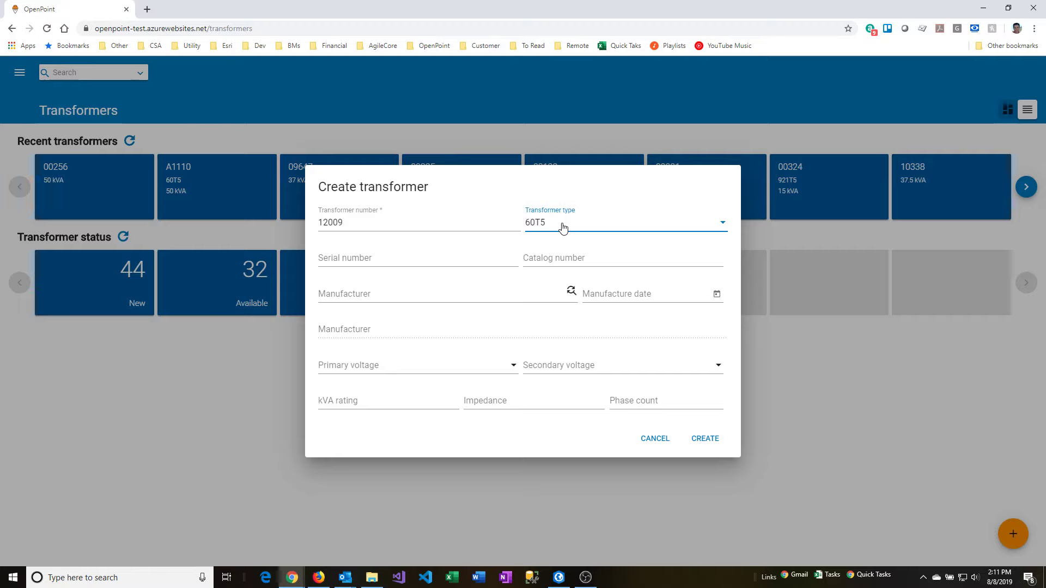
Step: Enter serial number 1293102 for the new transformer and look up ABB as its manufacturer
left_click(409, 259)
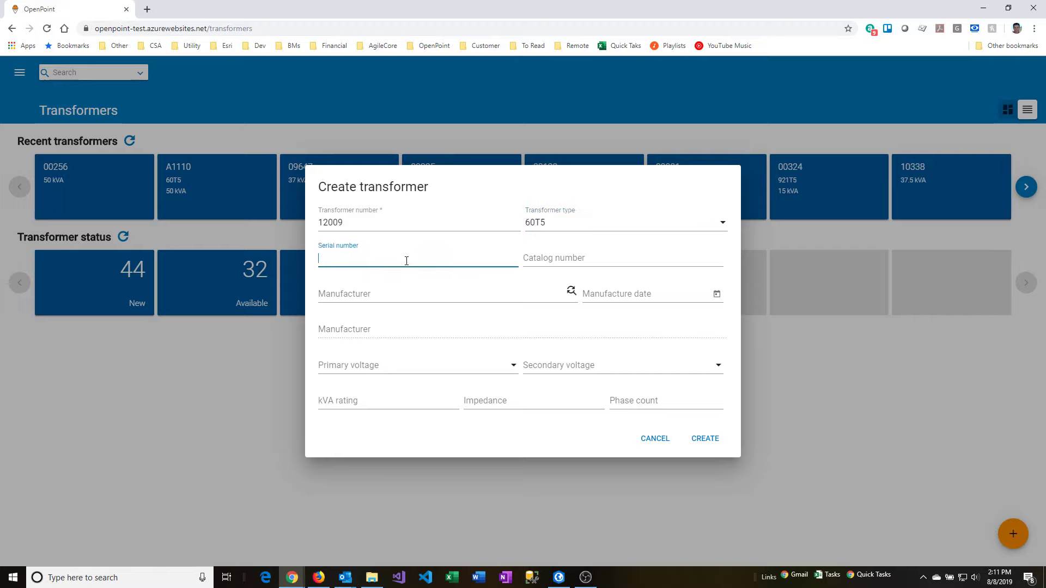
type("1293102")
key("Tab")
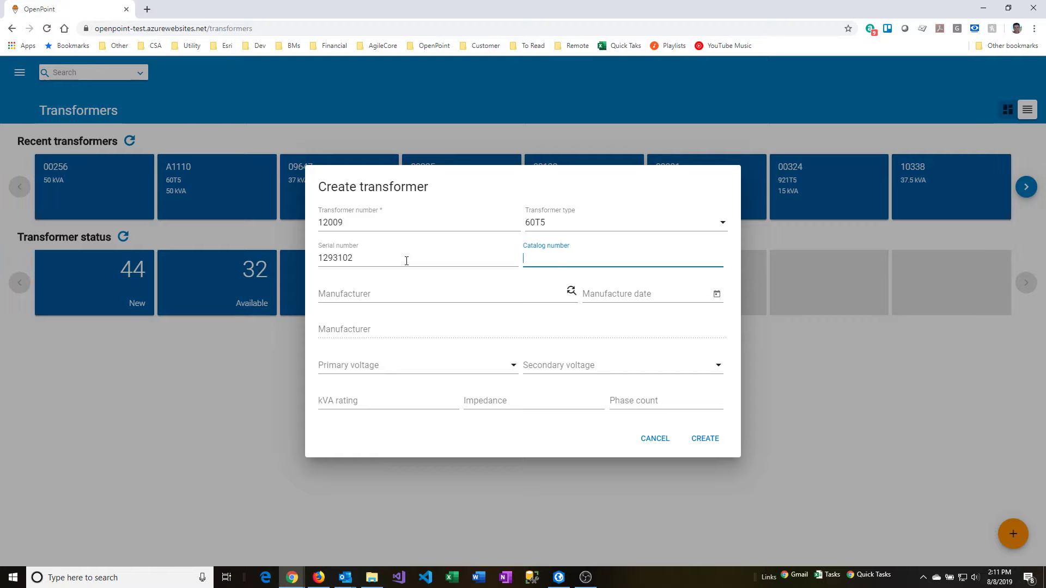
left_click(394, 289)
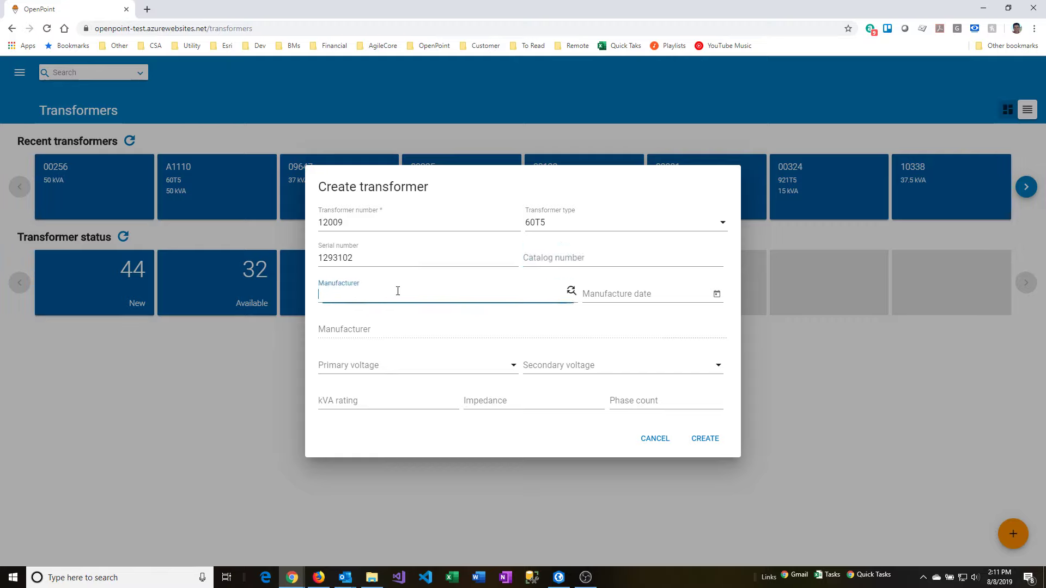
left_click(571, 295)
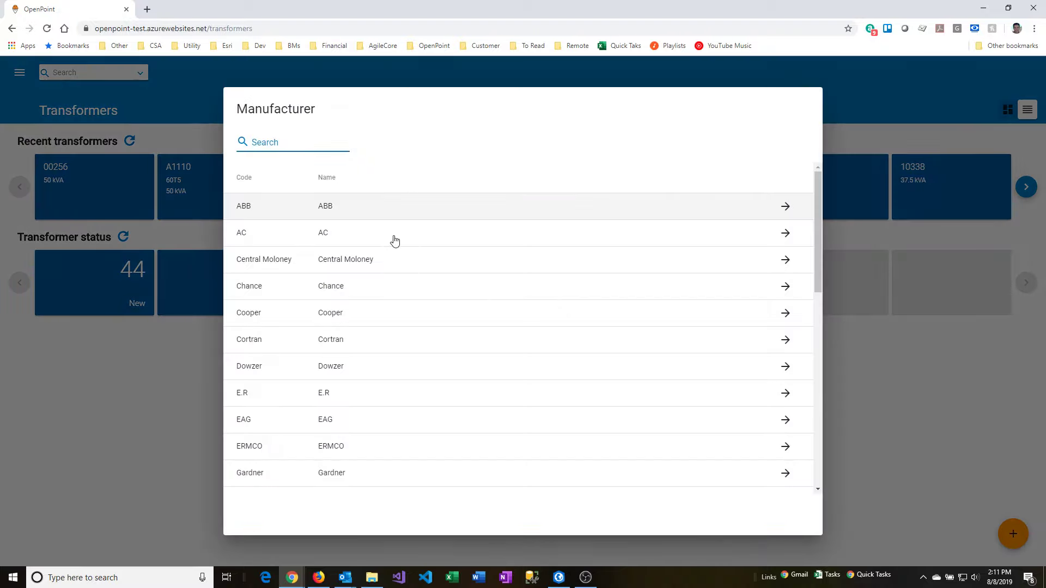
left_click(327, 211)
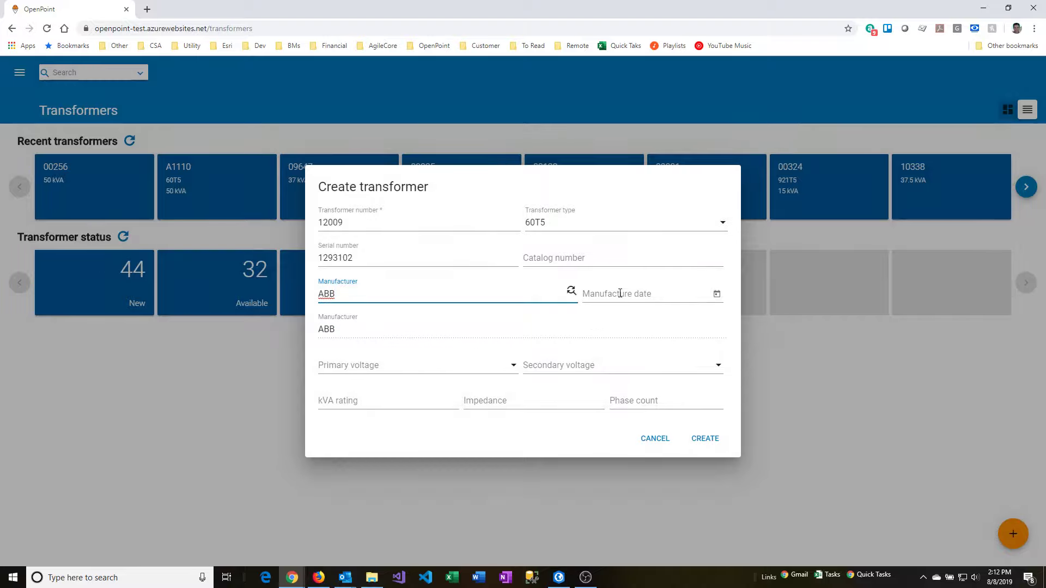
Step: Set the kVA rating to 50, leave the date, voltage, impedance and phase fields empty, and create the transformer
left_click(622, 297)
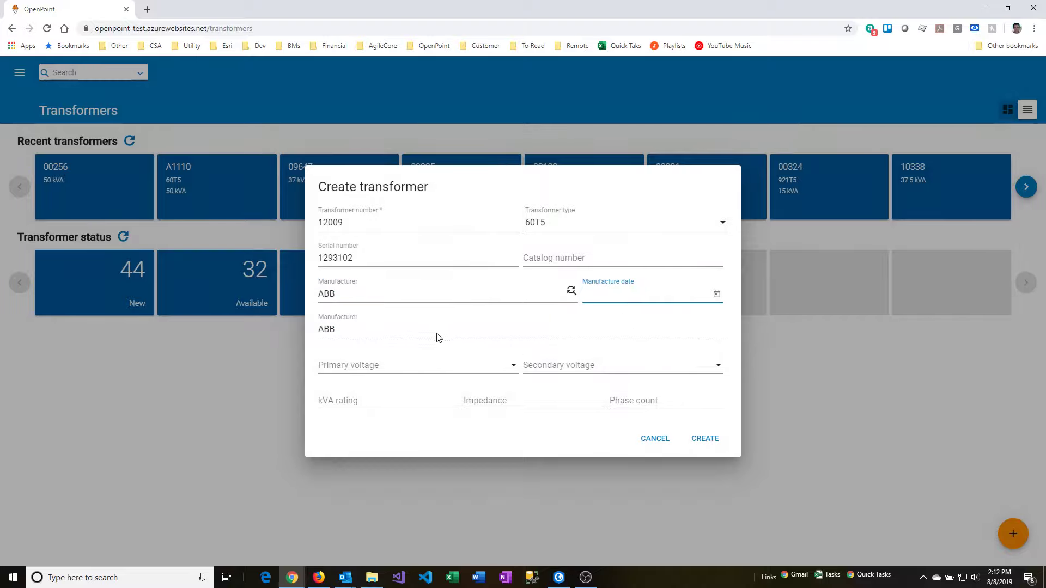
left_click(383, 367)
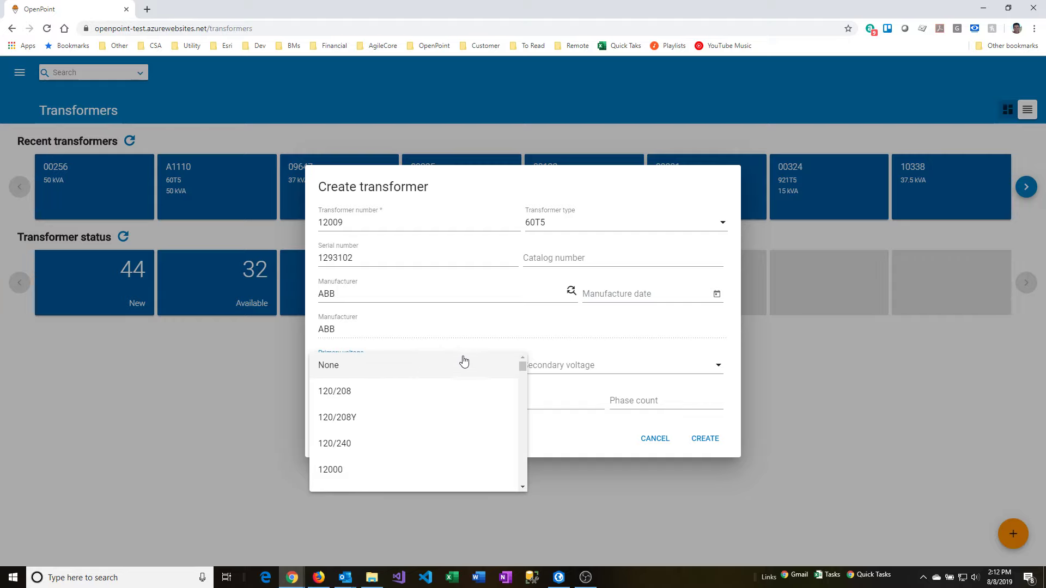
left_click(520, 347)
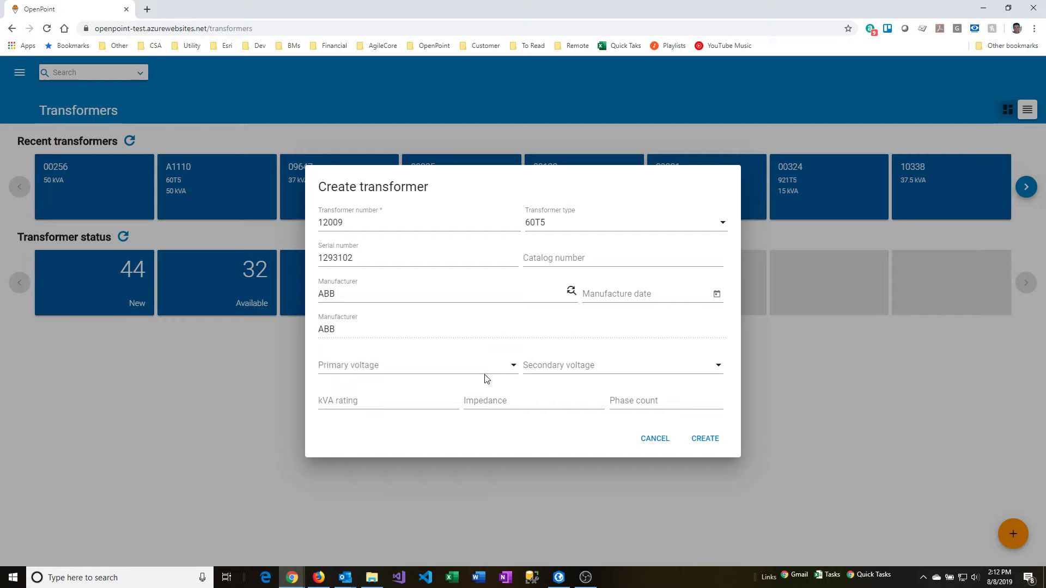
left_click(394, 401)
type("50")
left_click(490, 403)
left_click(631, 400)
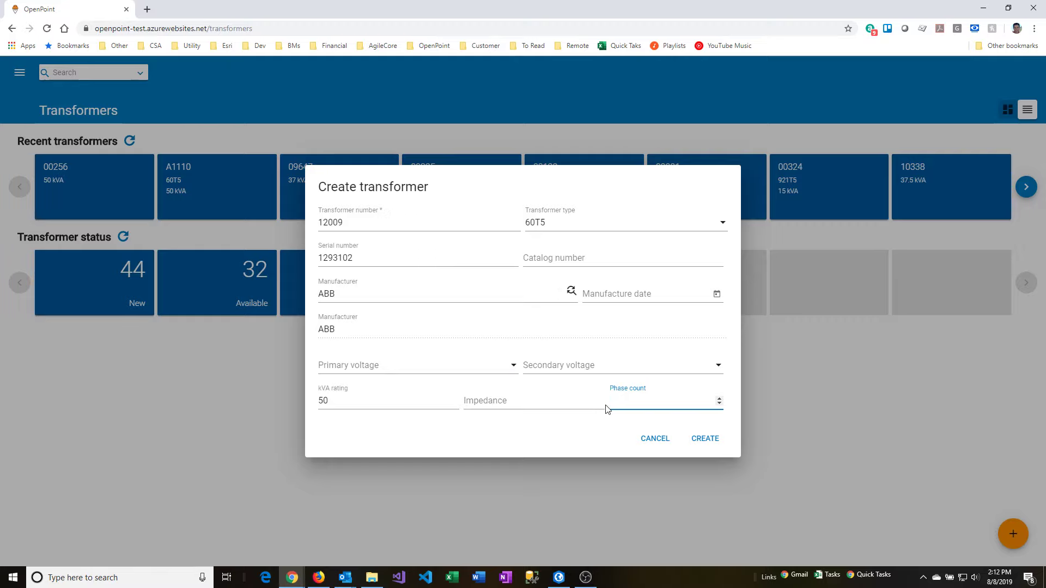
left_click(540, 403)
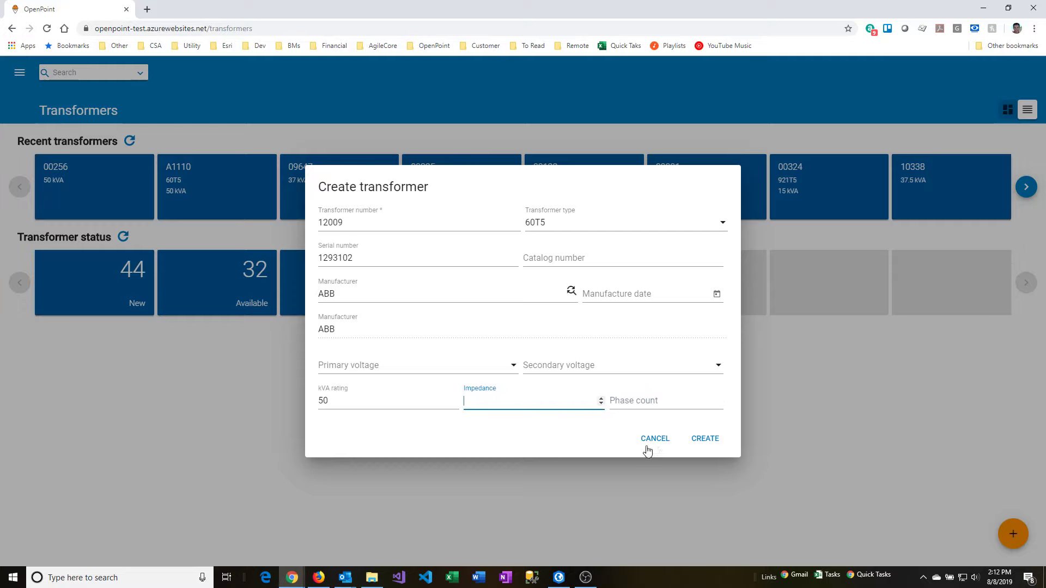
left_click(703, 444)
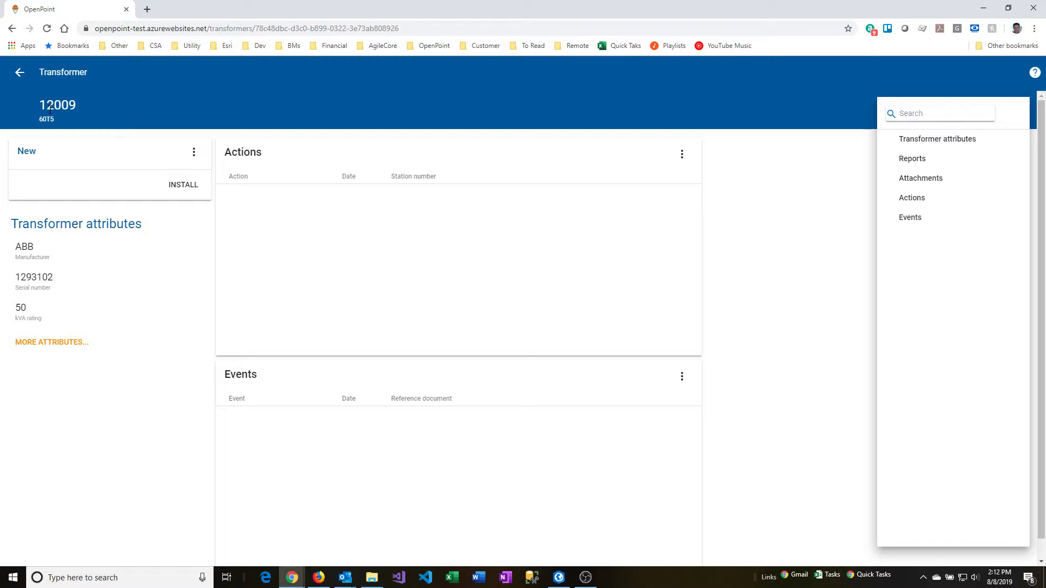
Step: Review the new transformer's number, type and status, and examine which status actions are available for it
left_click_drag(40, 104, 85, 108)
double_click(50, 119)
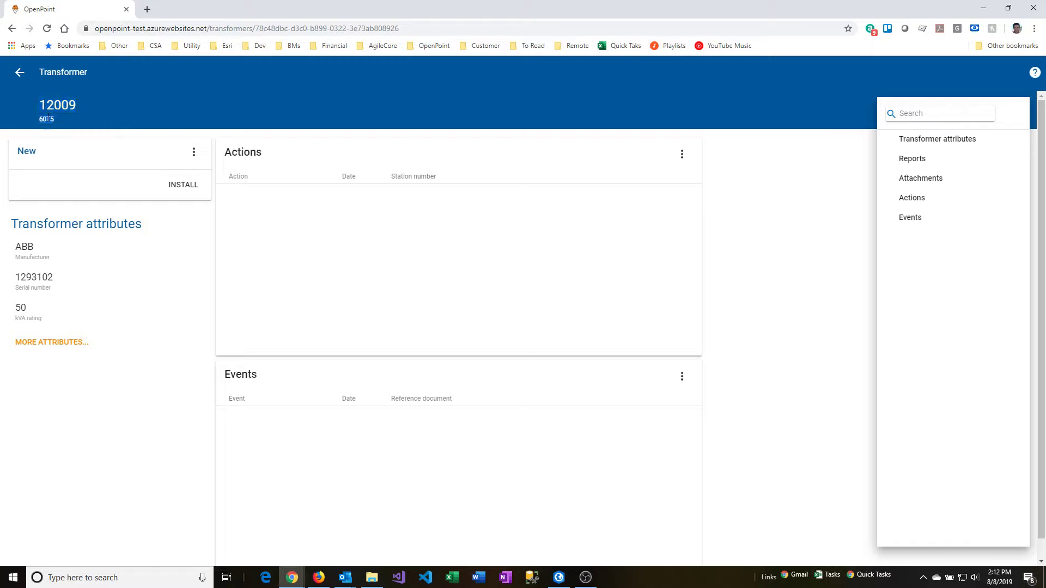
double_click(28, 153)
left_click(193, 152)
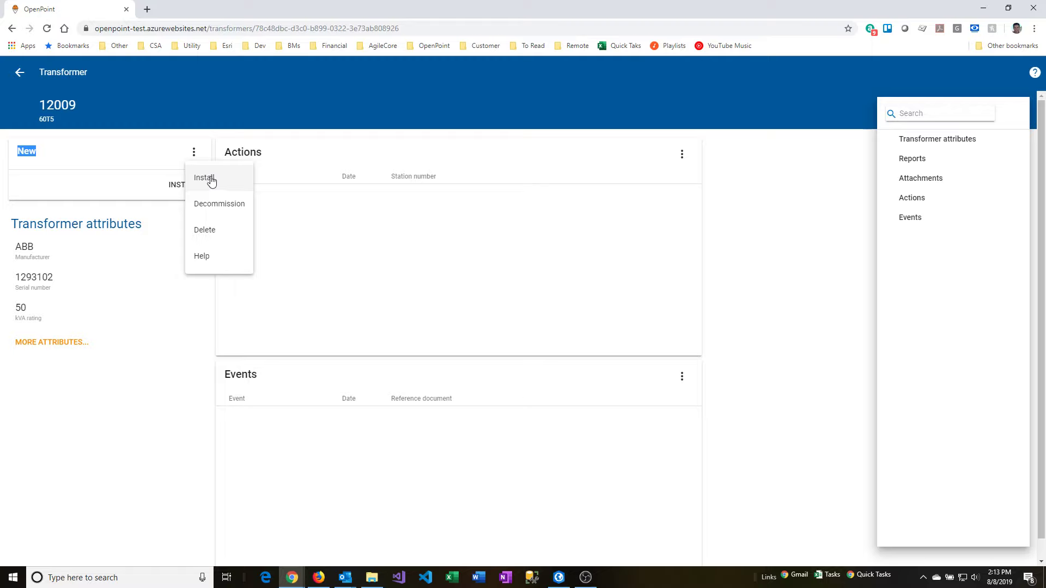
left_click(153, 188)
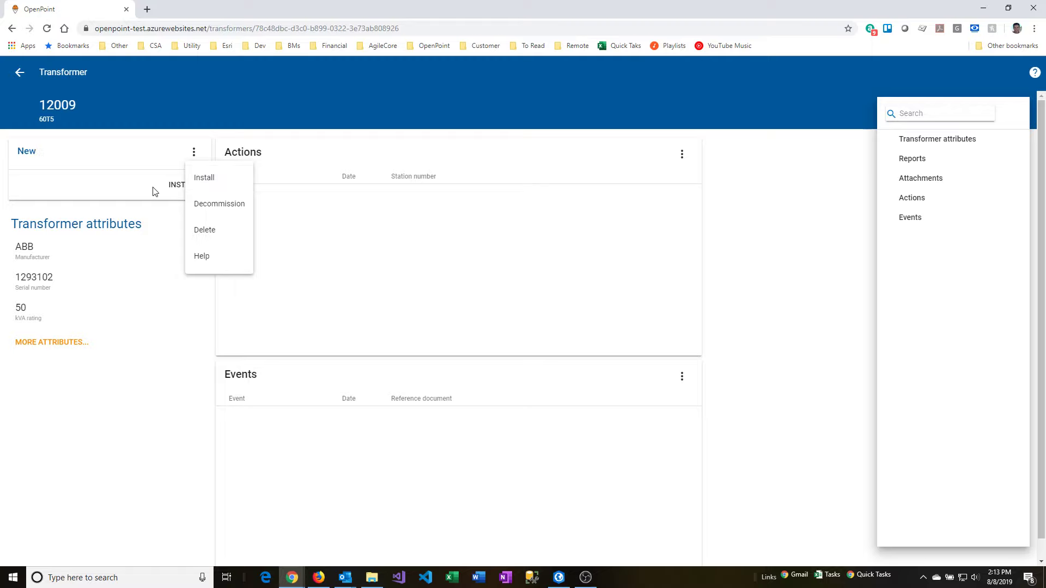
left_click(194, 152)
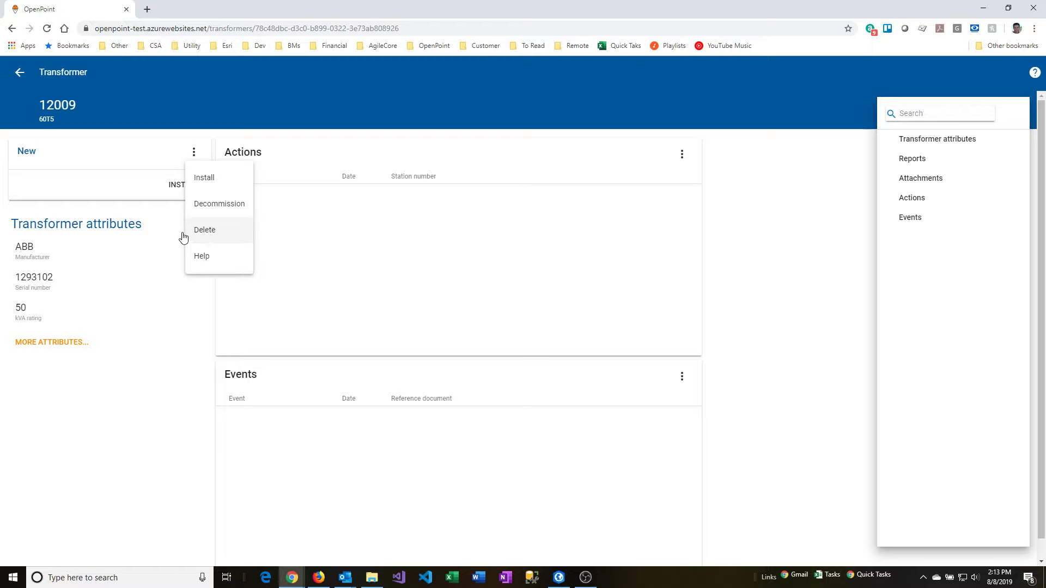
left_click(79, 190)
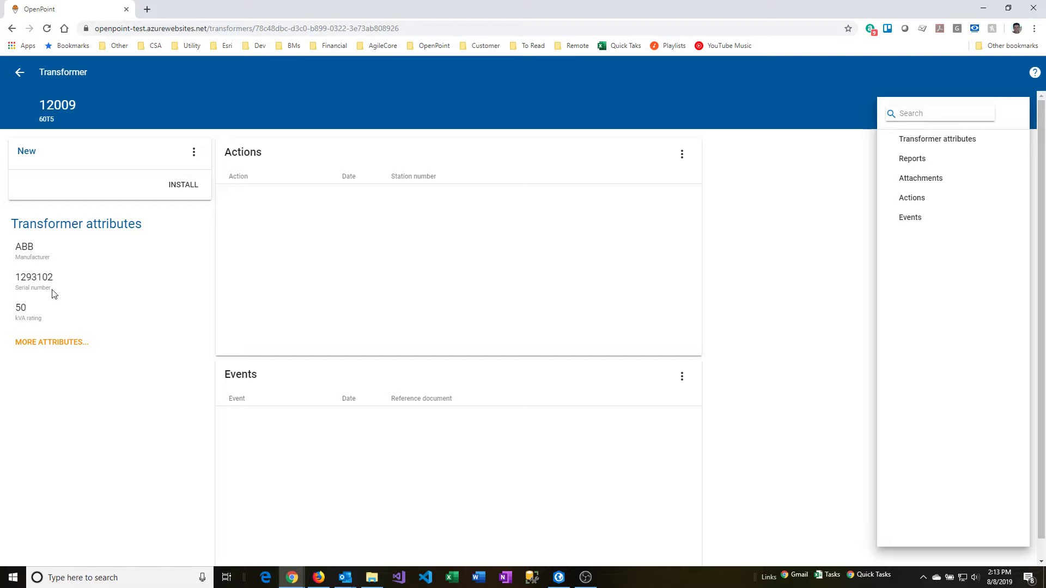
Step: Open the transformer's full attributes for editing, fill in the purchase order number and set the purchase date to 1/1/2019
left_click(61, 348)
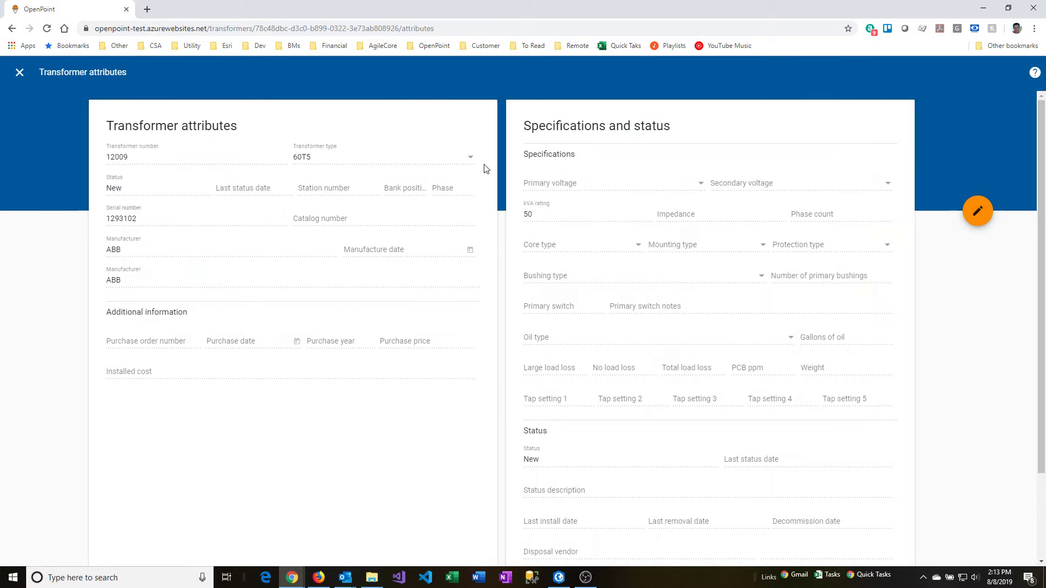
left_click(977, 213)
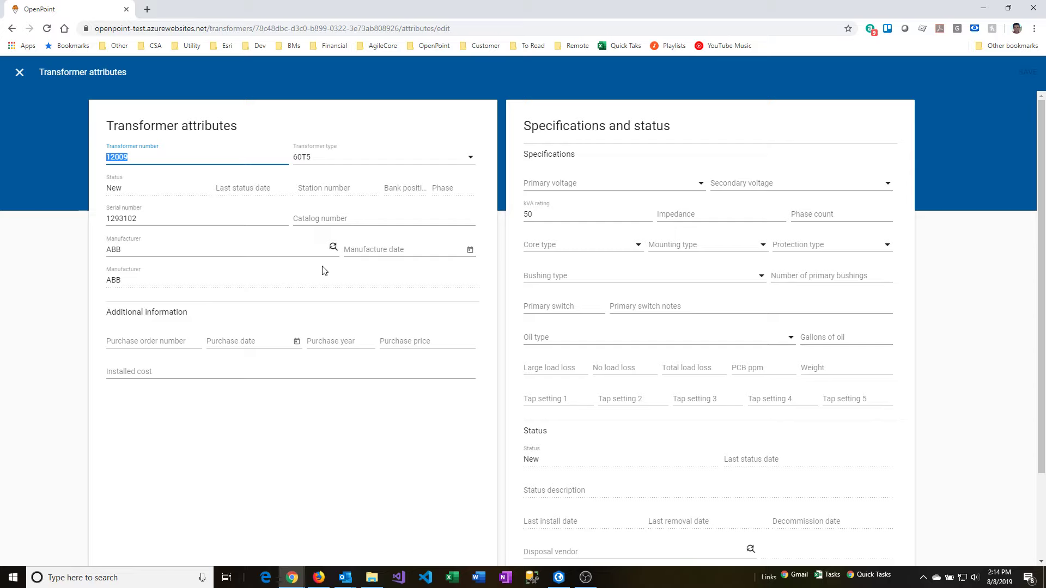
left_click(139, 343)
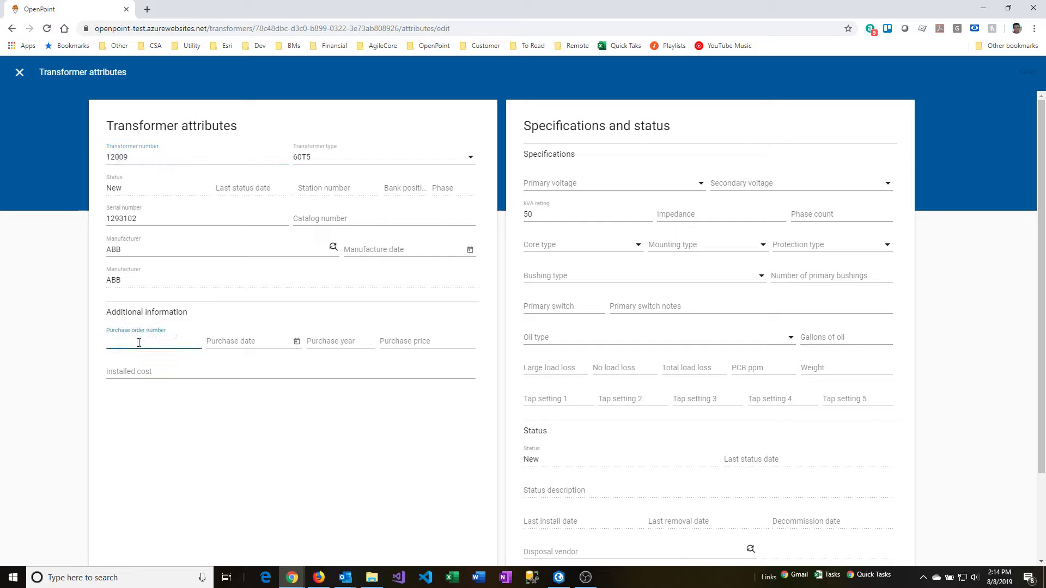
type("p100102")
left_click(231, 343)
type("1/1/2")
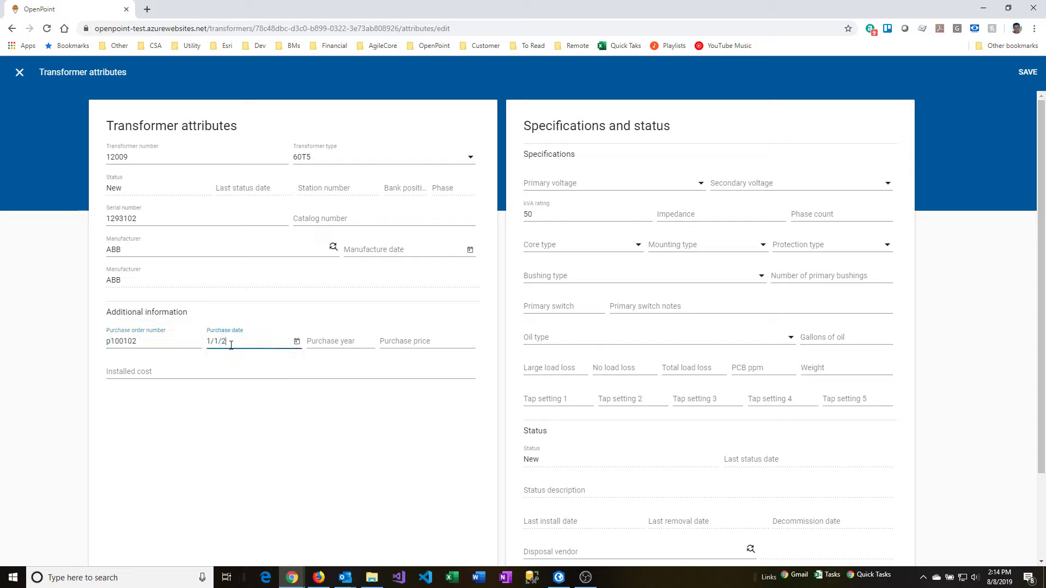
type("019")
Step: Review the remaining specification and status fields, including the disposal vendor, and save the transformer attributes
scroll(640, 254, "down", 1)
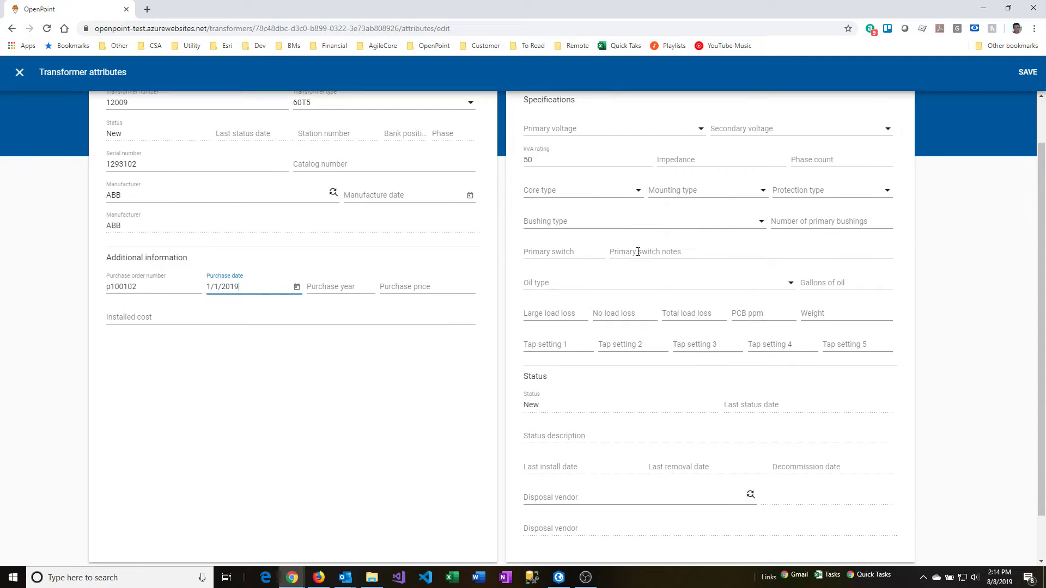
scroll(638, 252, "down", 1)
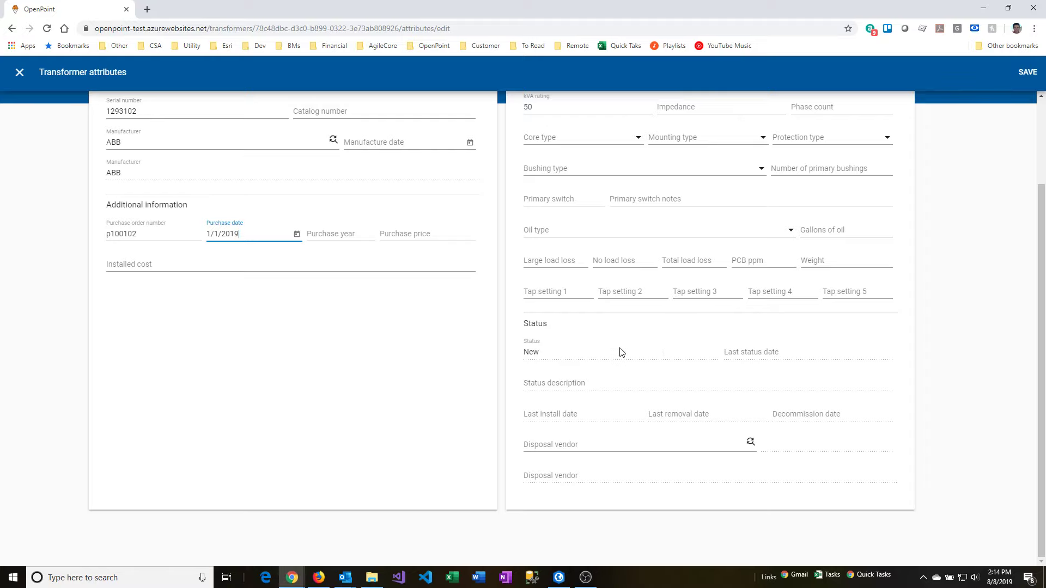
scroll(490, 352, "up", 2)
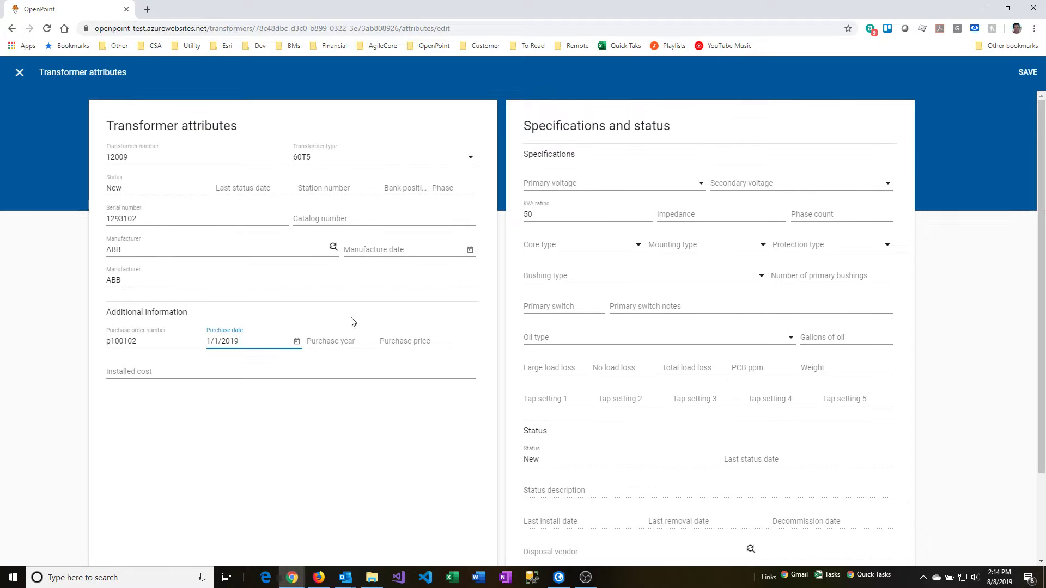
scroll(627, 395, "down", 2)
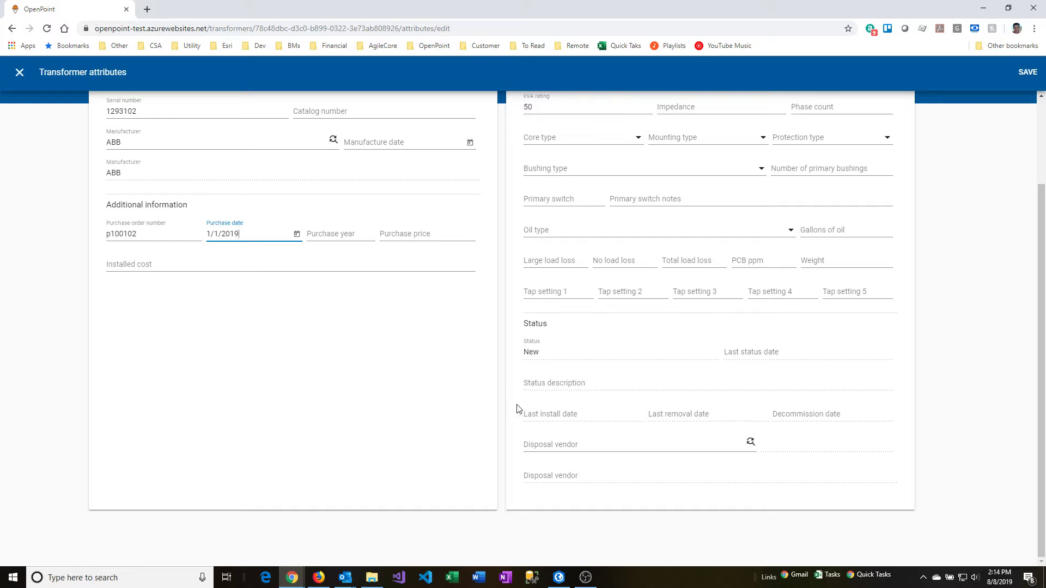
left_click(548, 445)
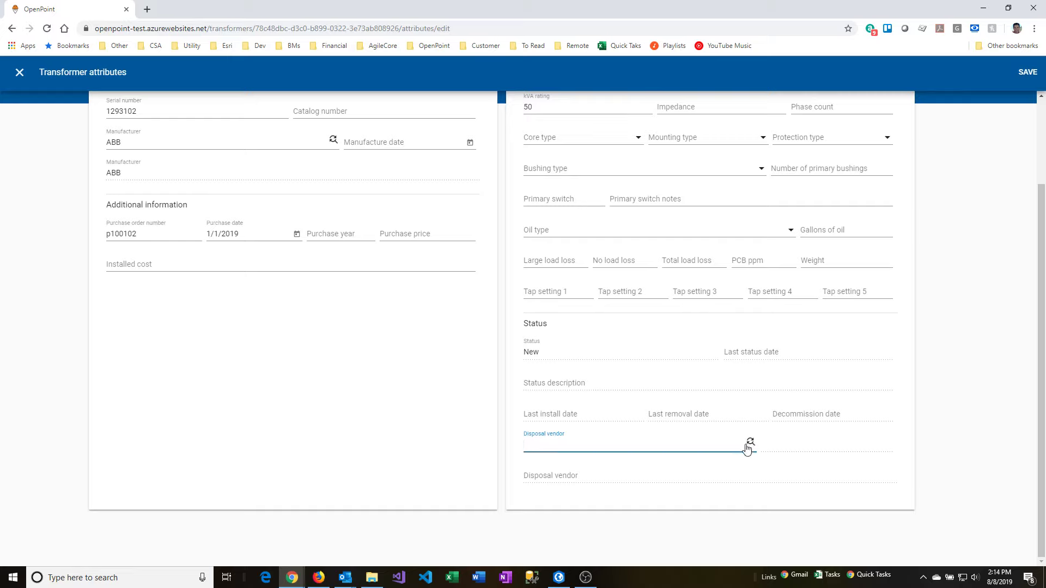
left_click(619, 469)
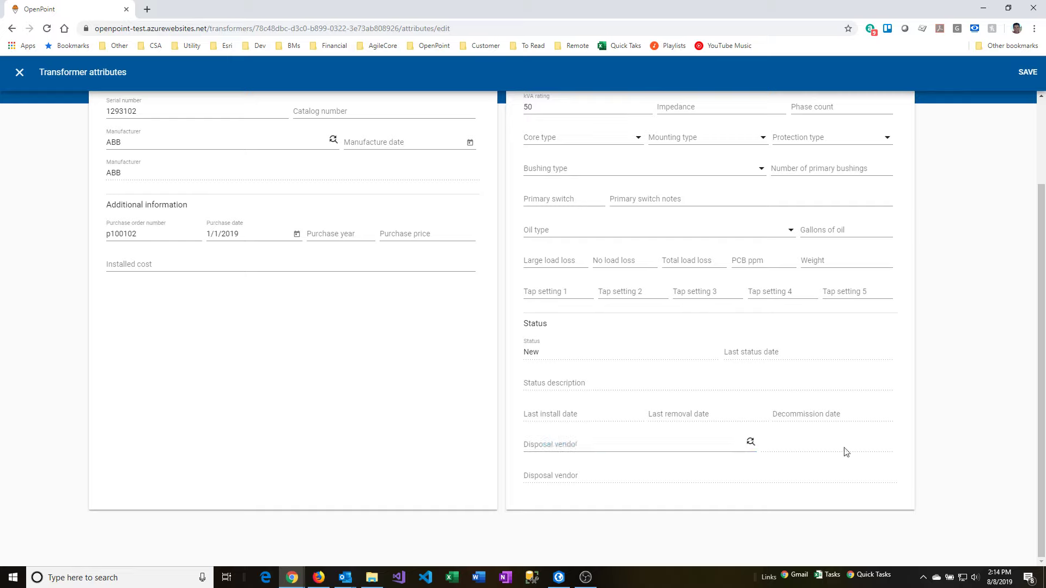
scroll(924, 332, "up", 2)
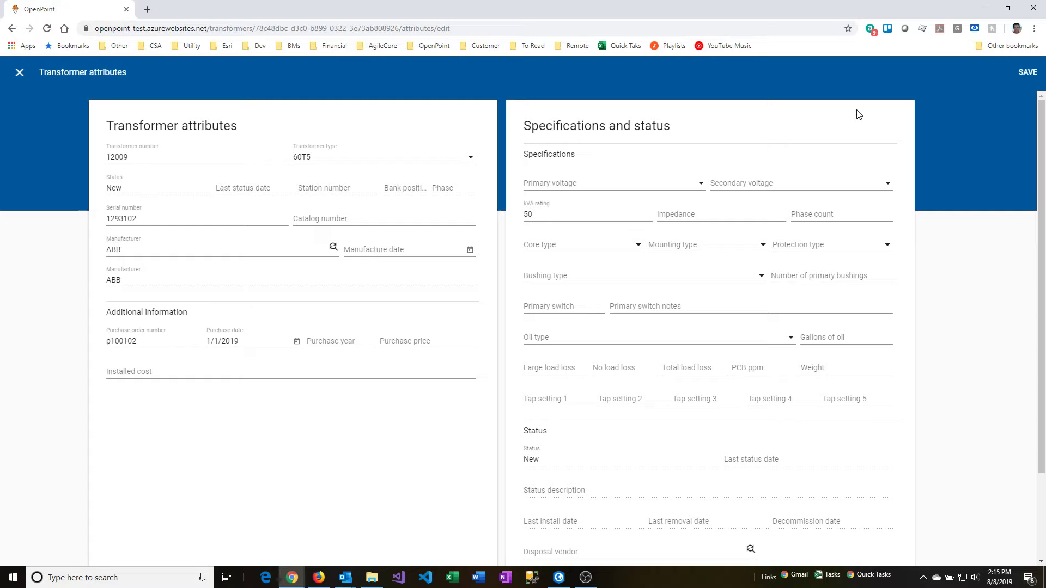
left_click(1024, 77)
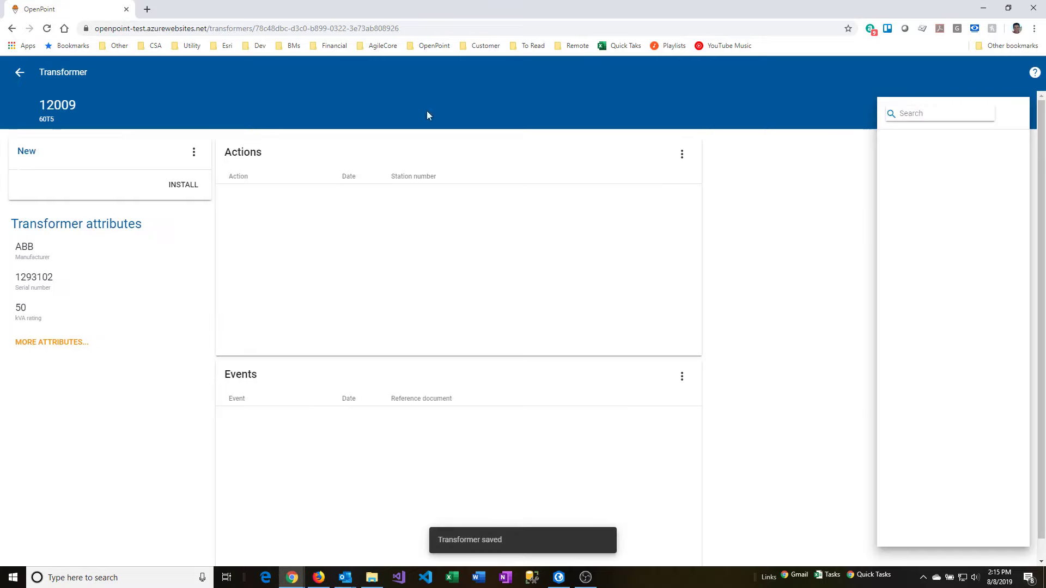